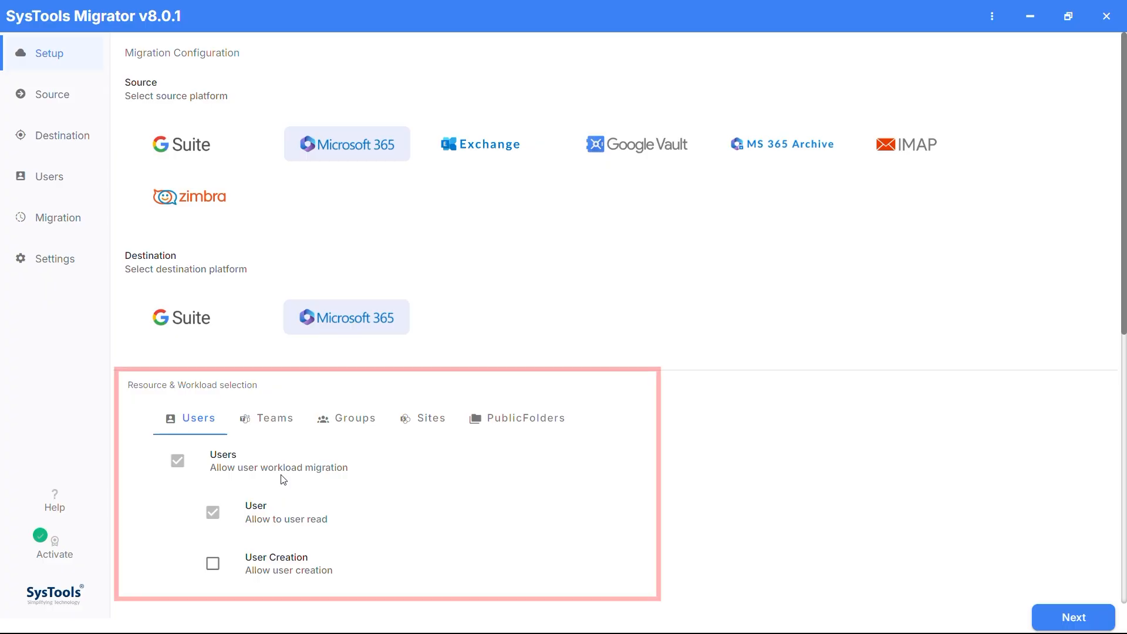
Enable Teams workload migration for the Microsoft 365 to Microsoft 365 project and proceed to the source settings.
{"action": "left_click", "coordinate": [271, 421]}
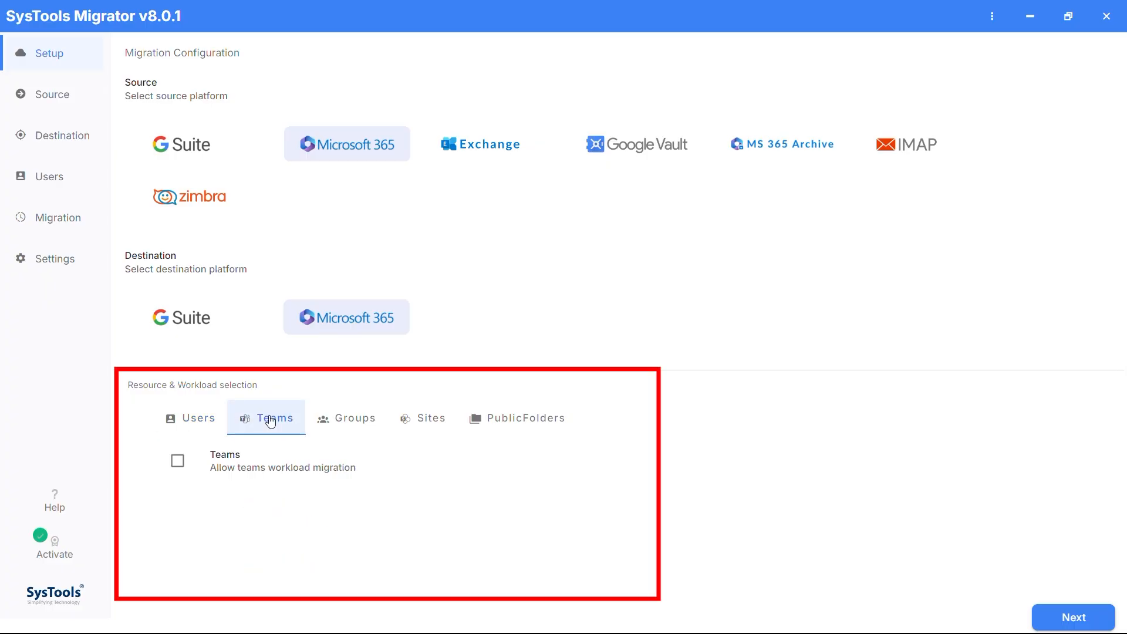
{"action": "left_click", "coordinate": [177, 462]}
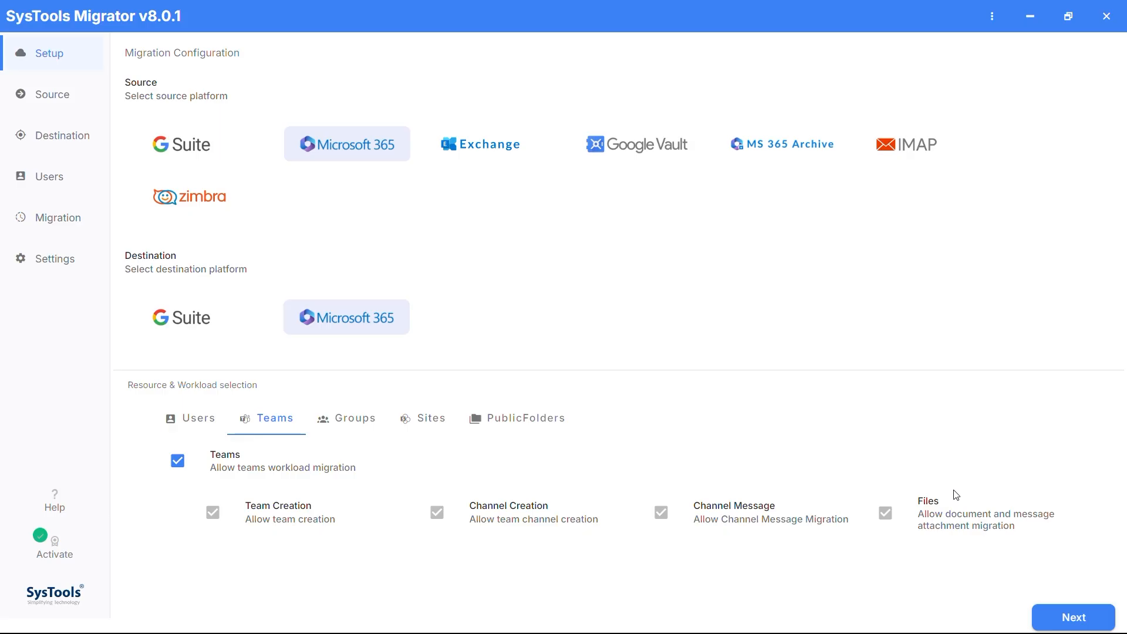
{"action": "left_click", "coordinate": [1093, 620]}
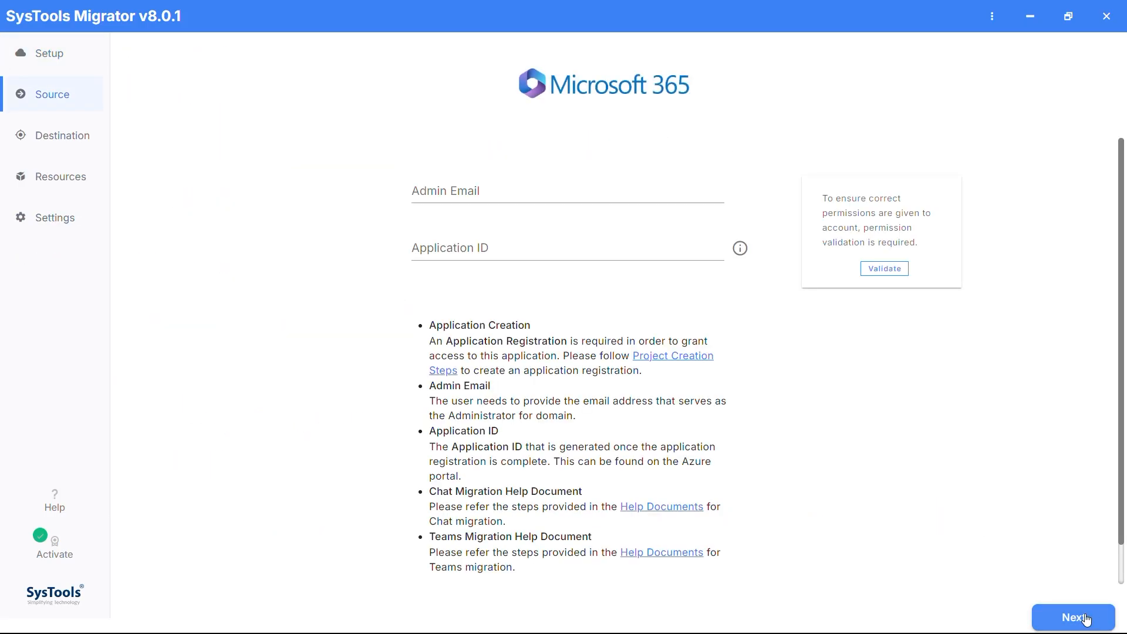
Enter the source Microsoft 365 admin email and application ID, validate the permissions, and proceed to the destination settings.
{"action": "left_click", "coordinate": [471, 191]}
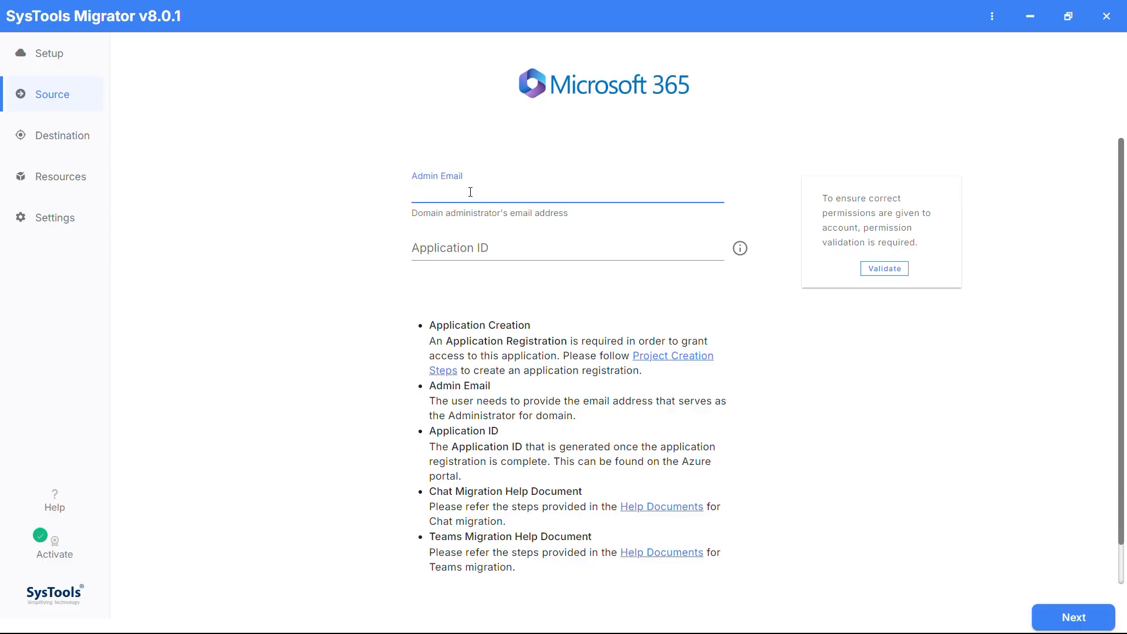
{"action": "key", "text": "ctrl+v"}
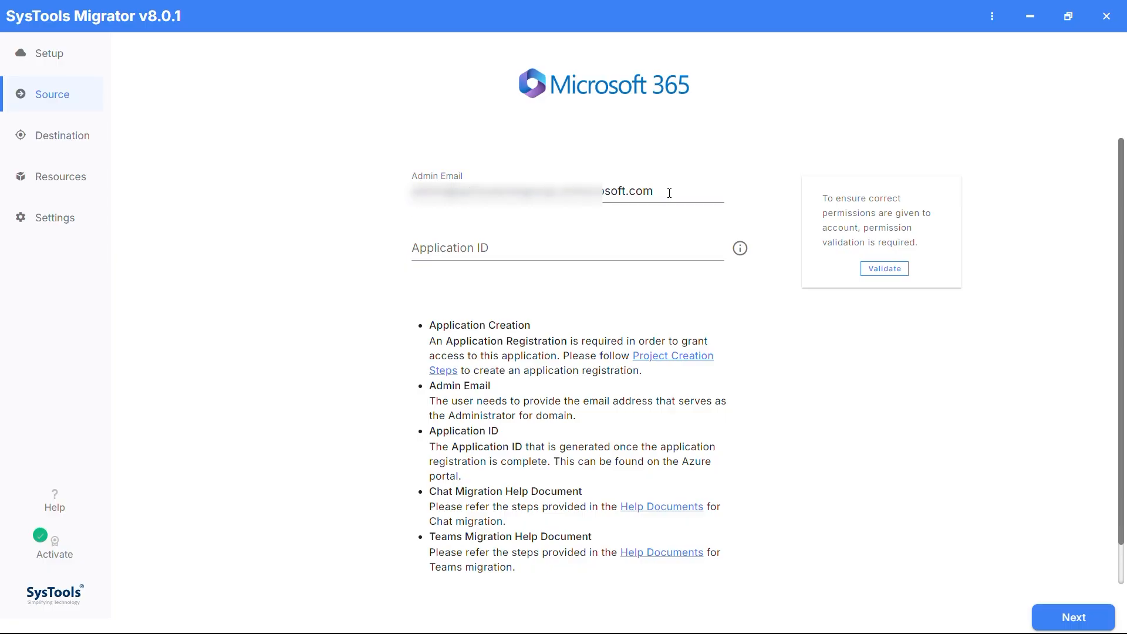
{"action": "left_click", "coordinate": [520, 247]}
{"action": "key", "text": "ctrl+v"}
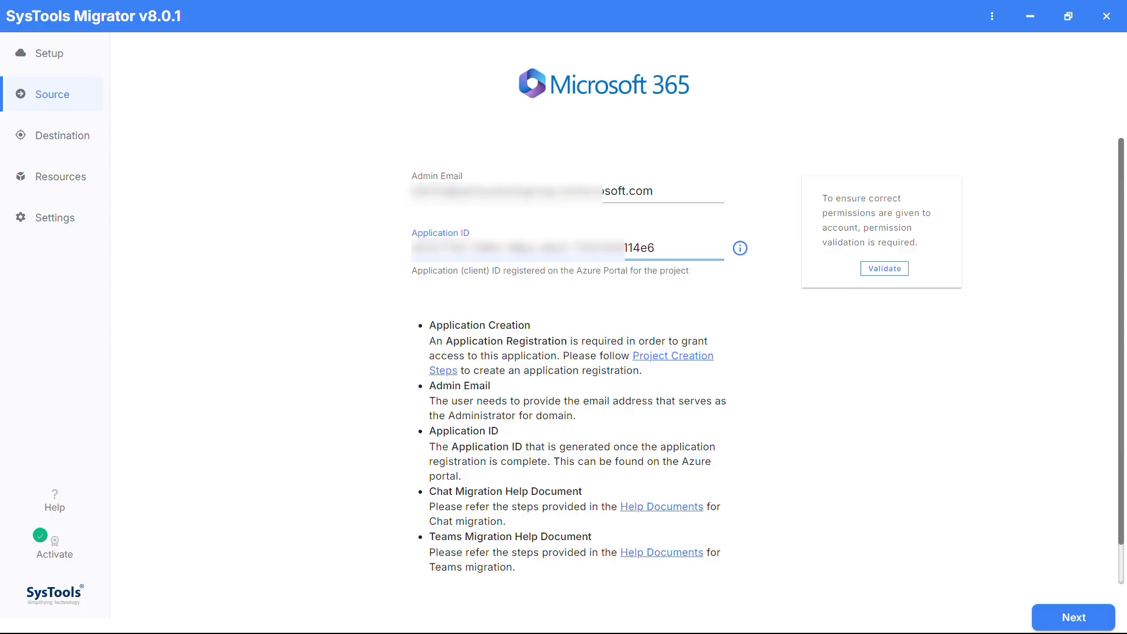
{"action": "left_click", "coordinate": [878, 269]}
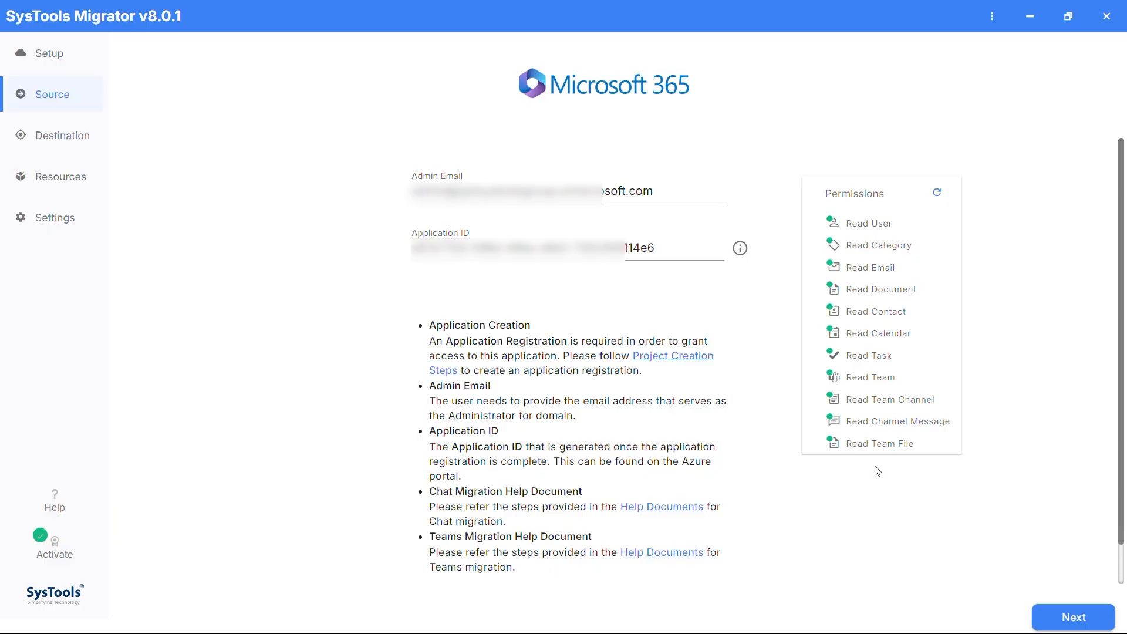
{"action": "left_click", "coordinate": [1073, 618]}
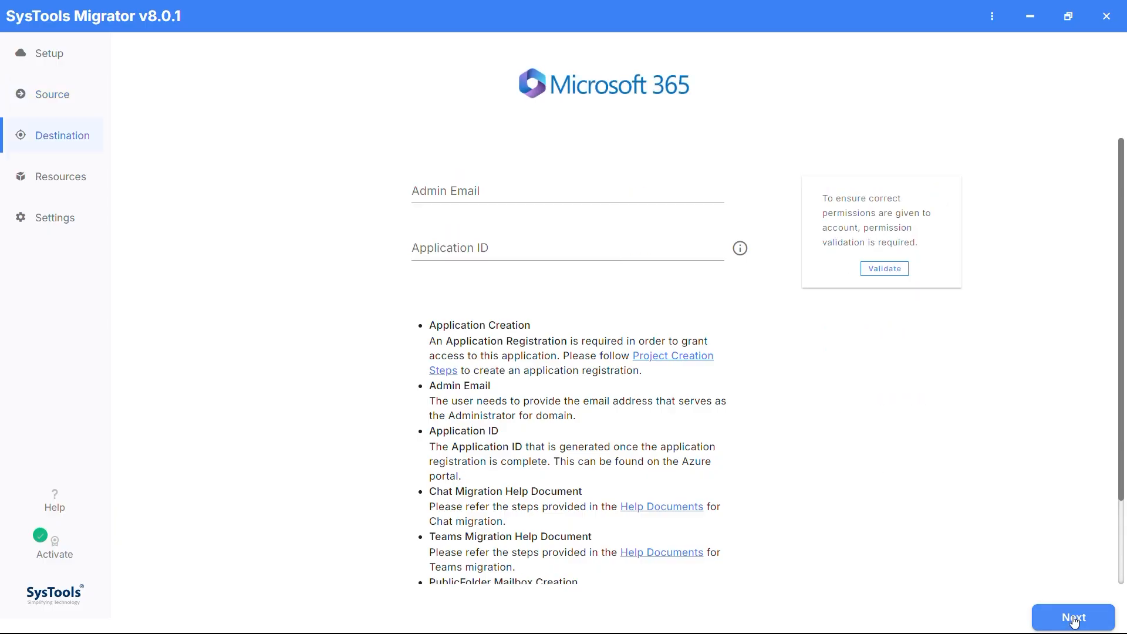
Enter the destination Microsoft 365 admin email and application ID, validate the permissions, and proceed to the resources.
{"action": "left_click", "coordinate": [496, 190]}
{"action": "key", "text": "ctrl+v"}
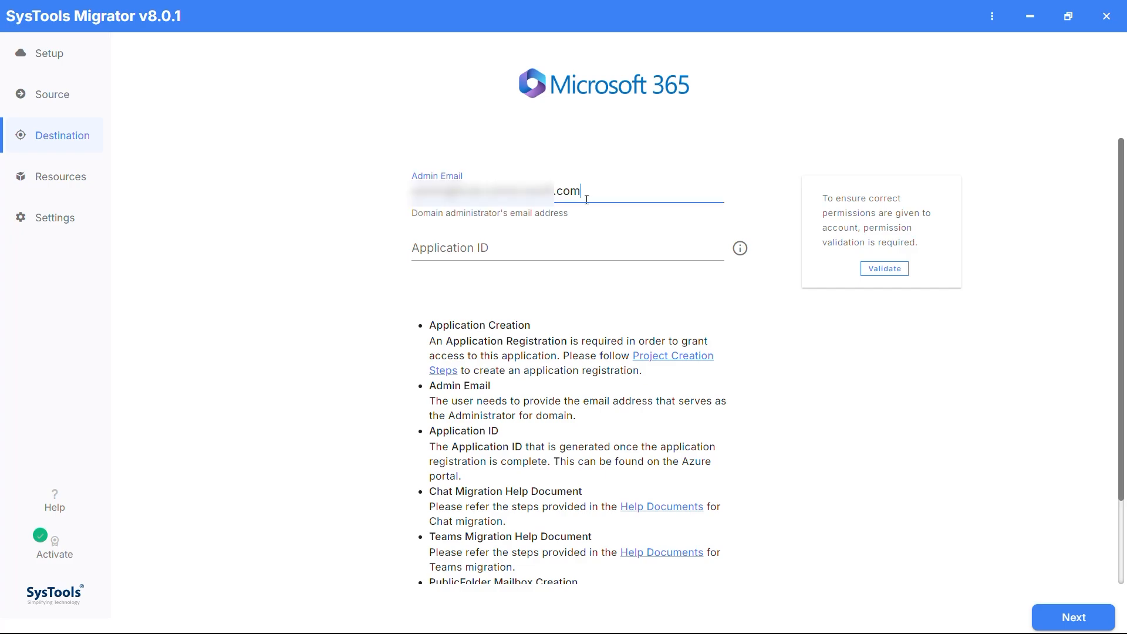
{"action": "left_click", "coordinate": [503, 249]}
{"action": "key", "text": "ctrl+v"}
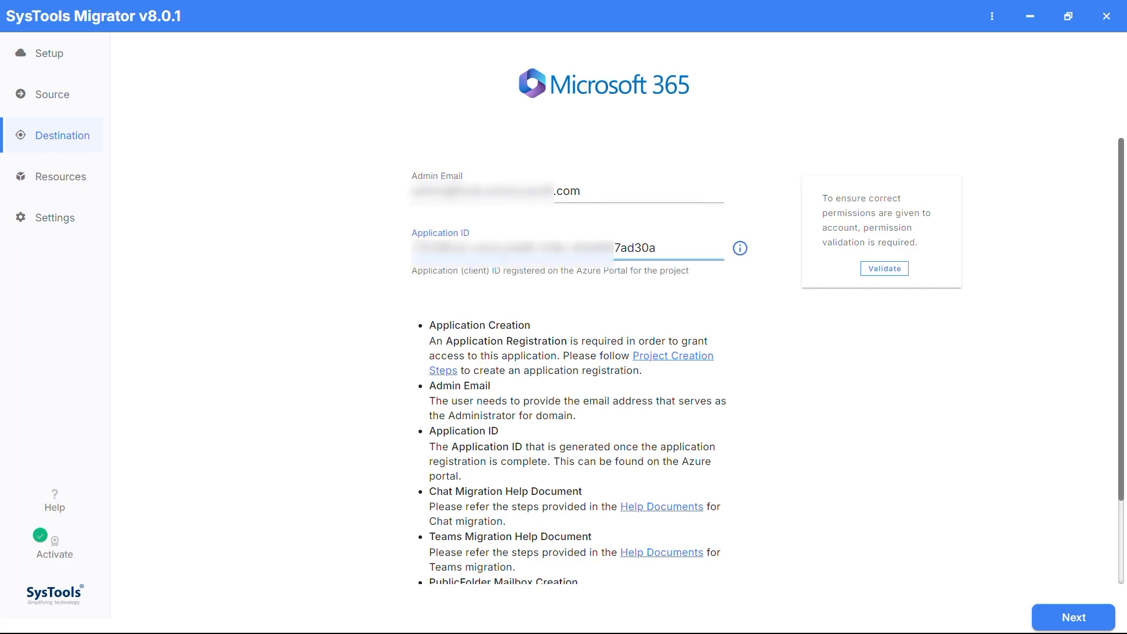
{"action": "left_click", "coordinate": [878, 268]}
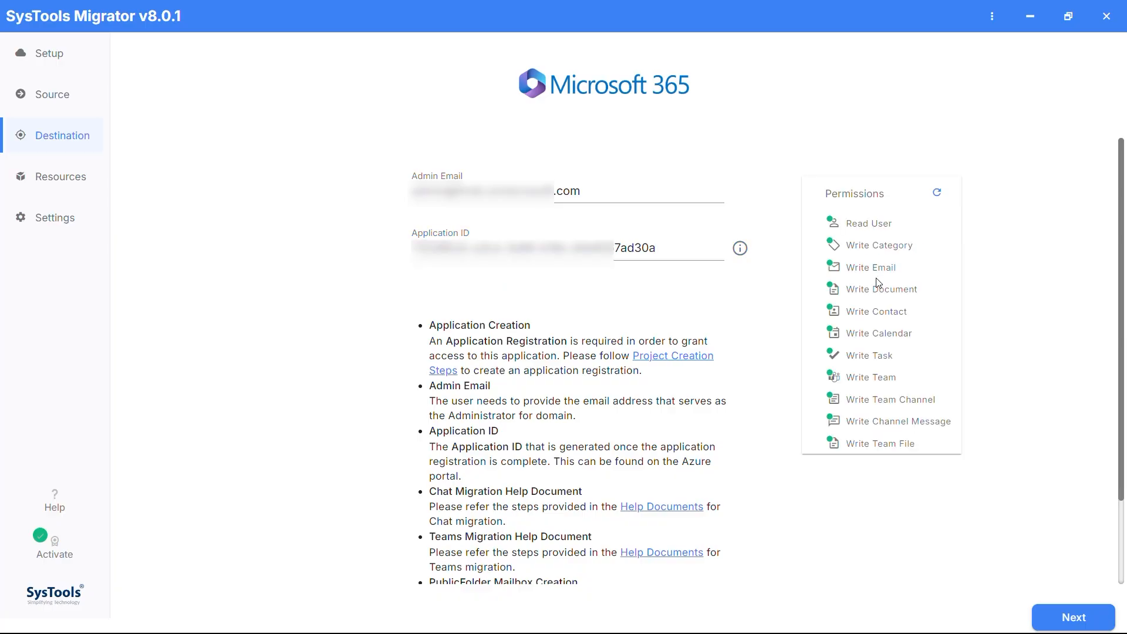
{"action": "left_click", "coordinate": [1064, 617]}
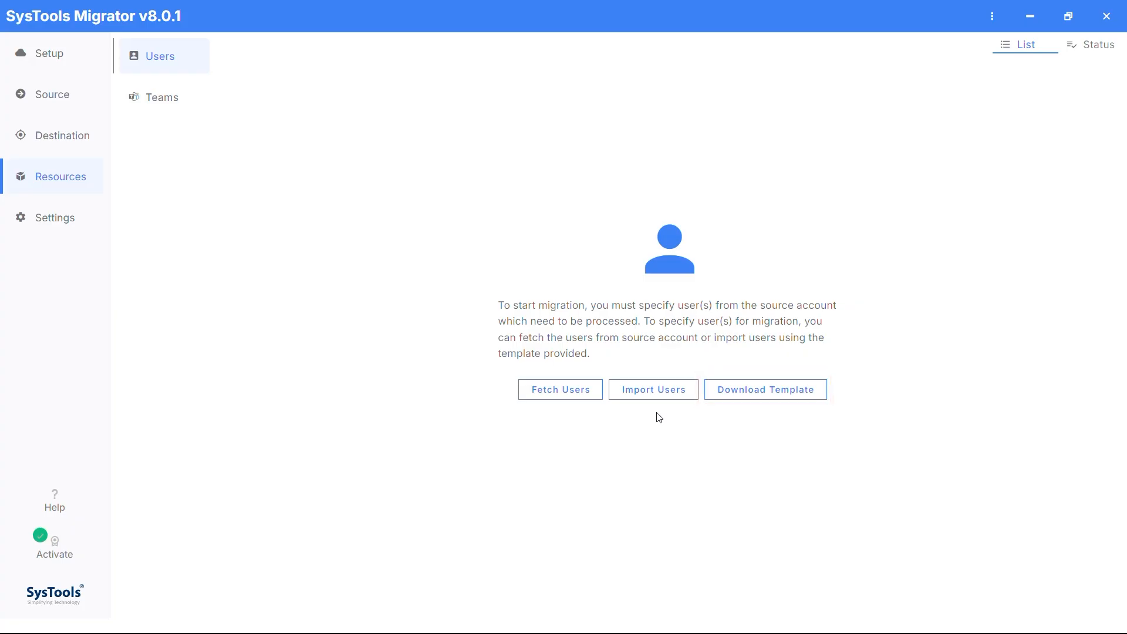
Fetch the users from the configured source account.
{"action": "left_click", "coordinate": [556, 396]}
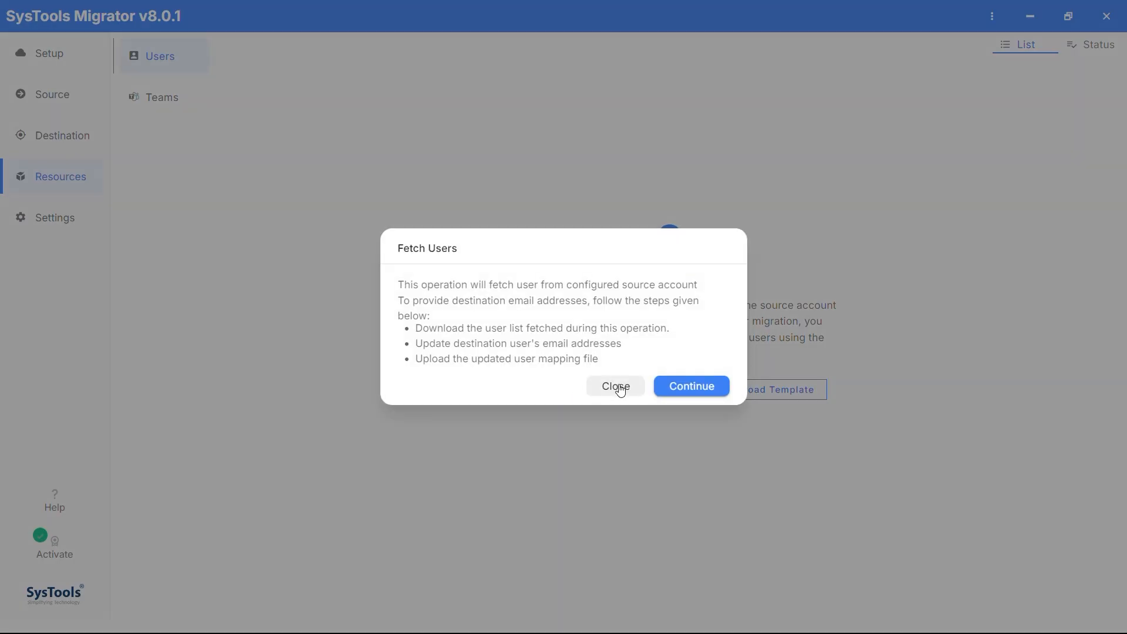
{"action": "left_click", "coordinate": [681, 388]}
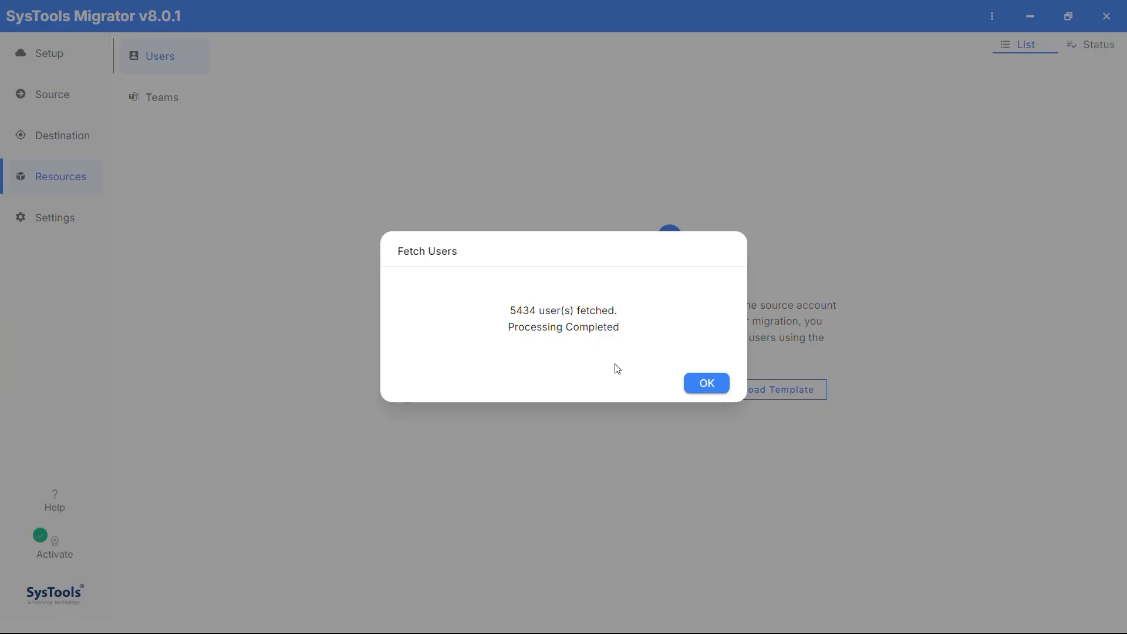
{"action": "left_click", "coordinate": [700, 382]}
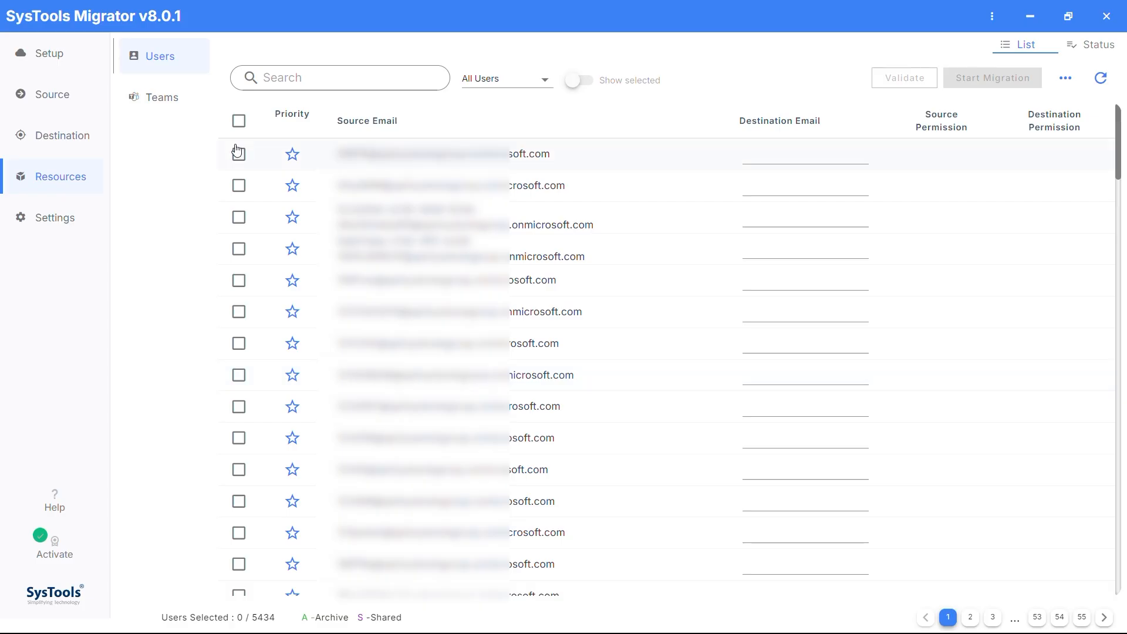
Search the user list by the source user's email, select the second matching user and show only selected users.
{"action": "left_click", "coordinate": [238, 121]}
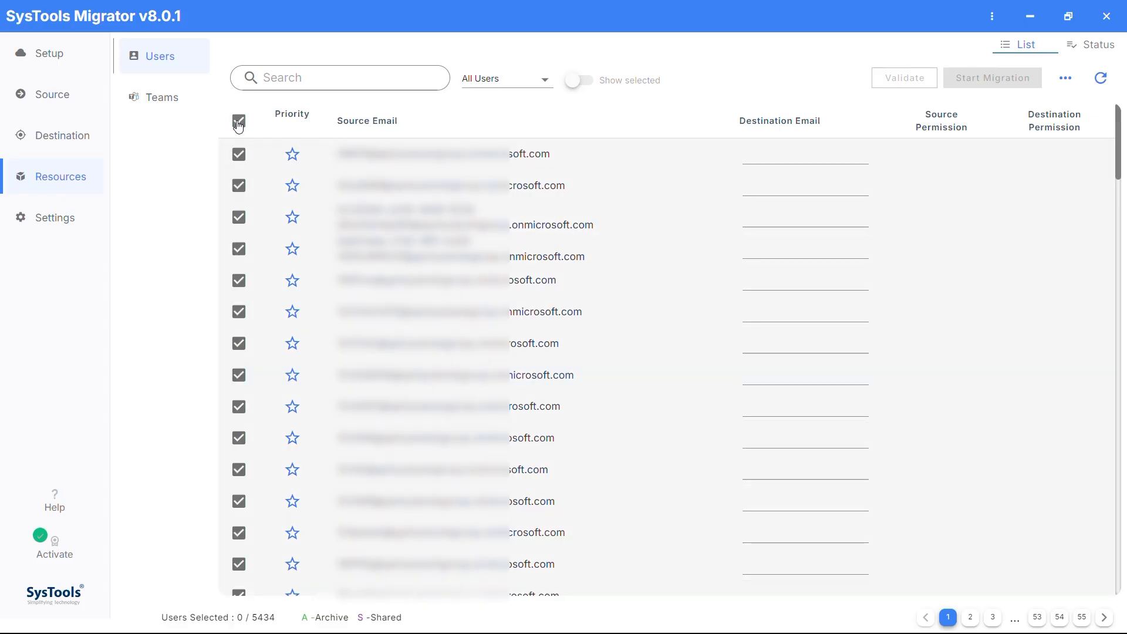
{"action": "left_click", "coordinate": [239, 121]}
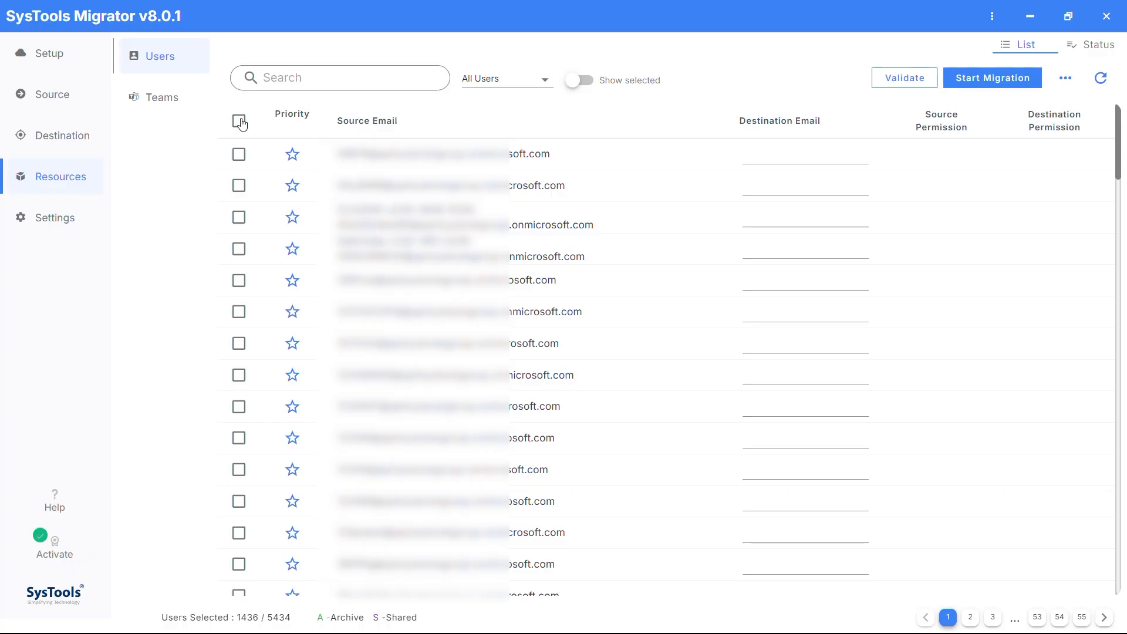
{"action": "left_click", "coordinate": [317, 79]}
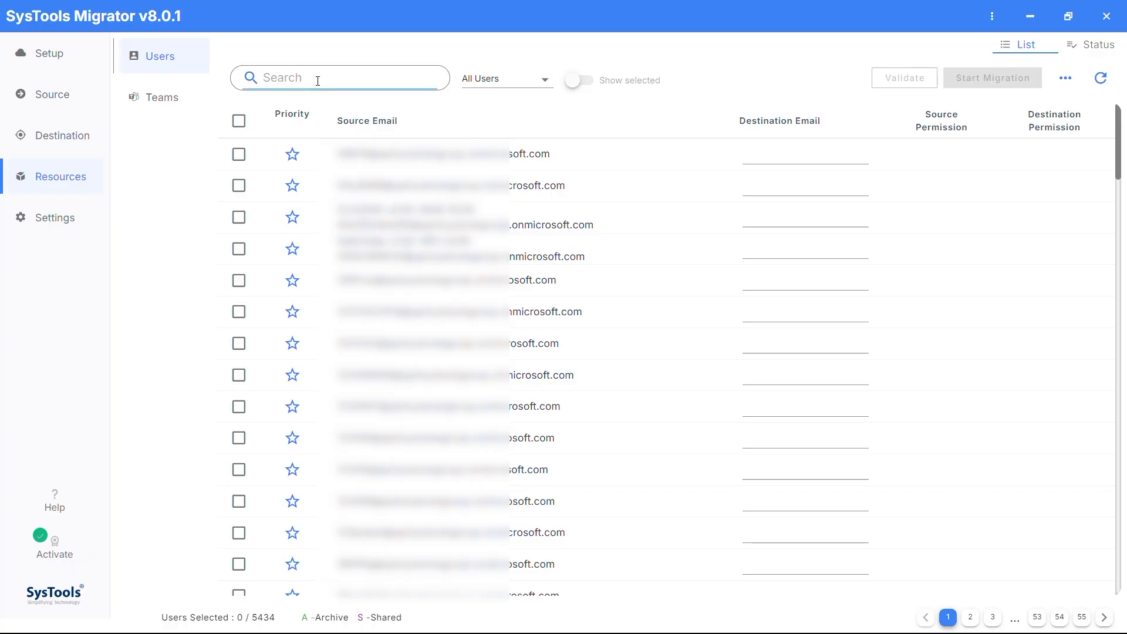
{"action": "key", "text": "ctrl+v"}
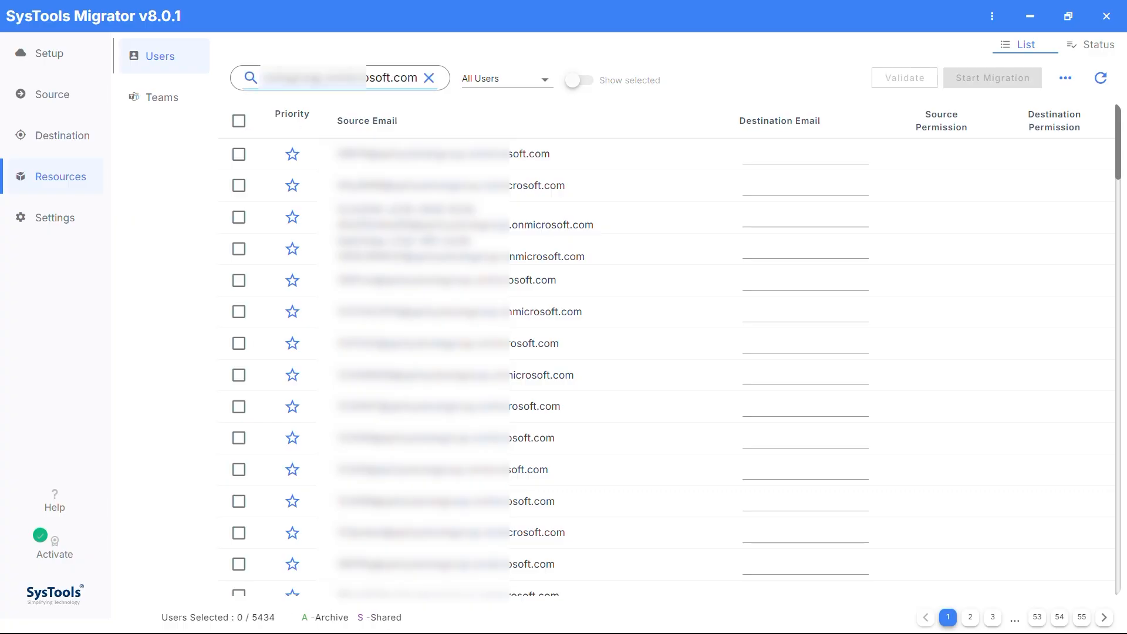
{"action": "key", "text": "Return"}
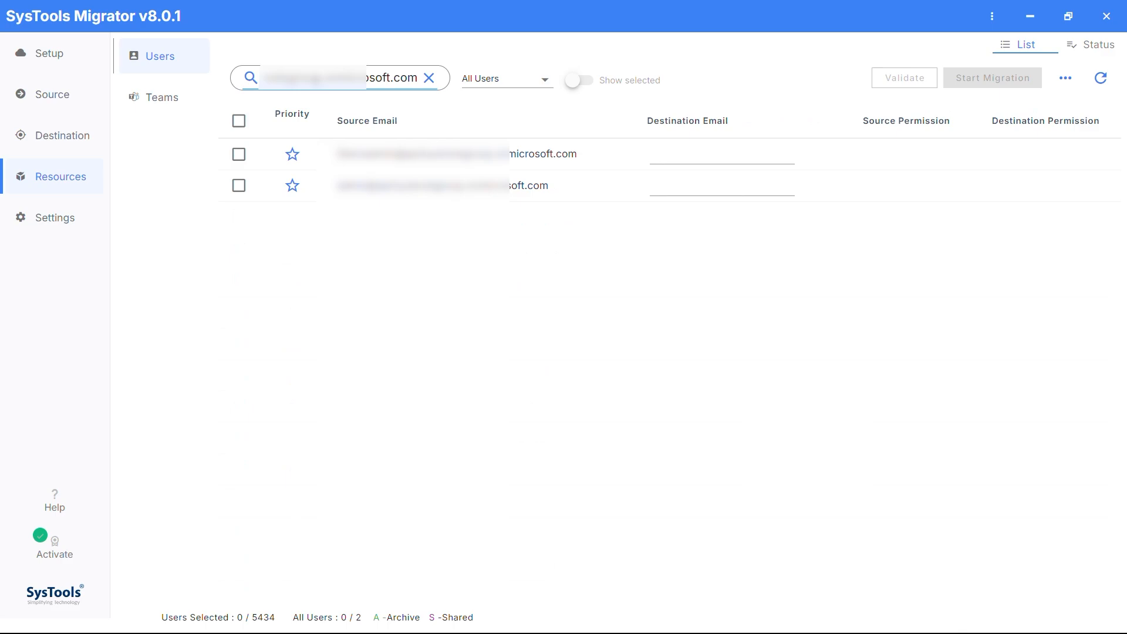
{"action": "left_click", "coordinate": [239, 186]}
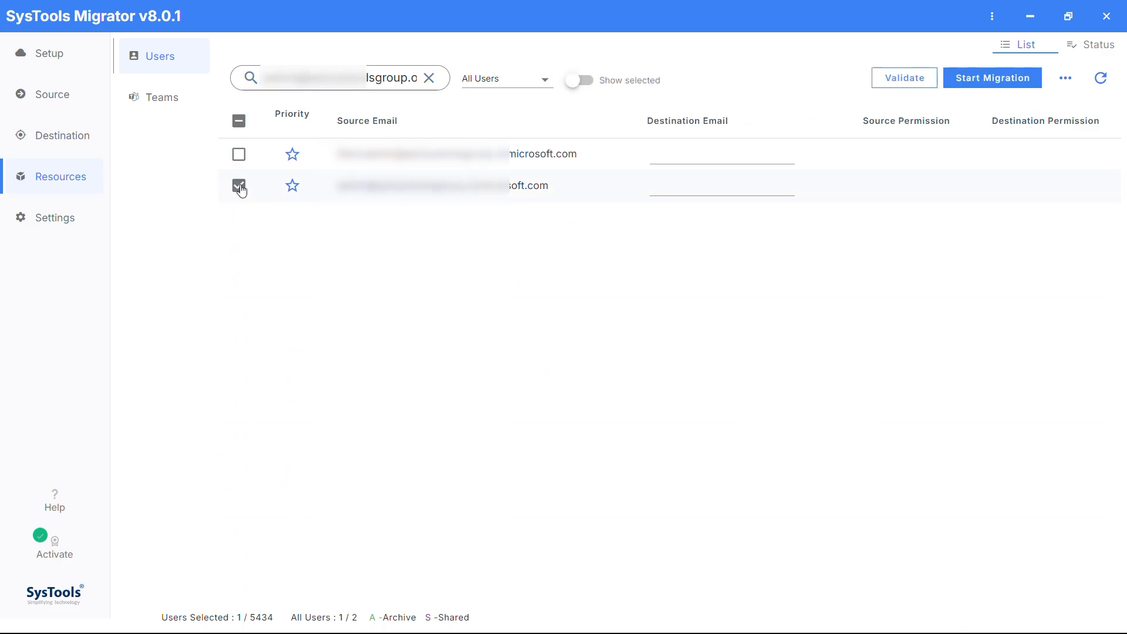
{"action": "left_click", "coordinate": [577, 86]}
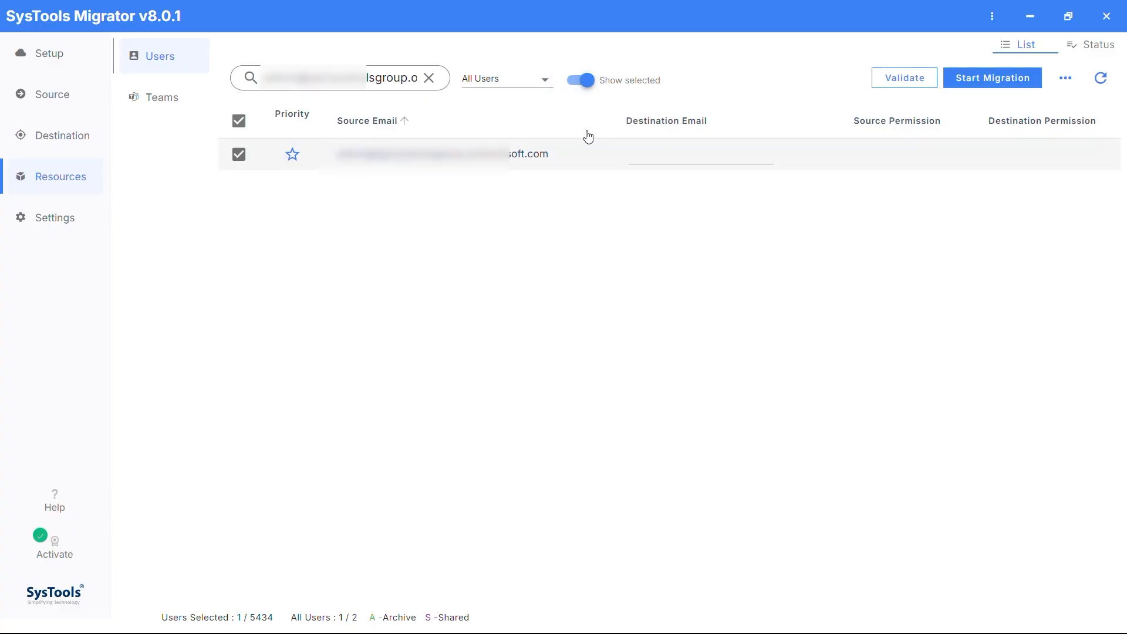
Map the selected user to the destination email address and validate the user's permissions.
{"action": "left_click", "coordinate": [649, 154]}
{"action": "key", "text": "ctrl+v"}
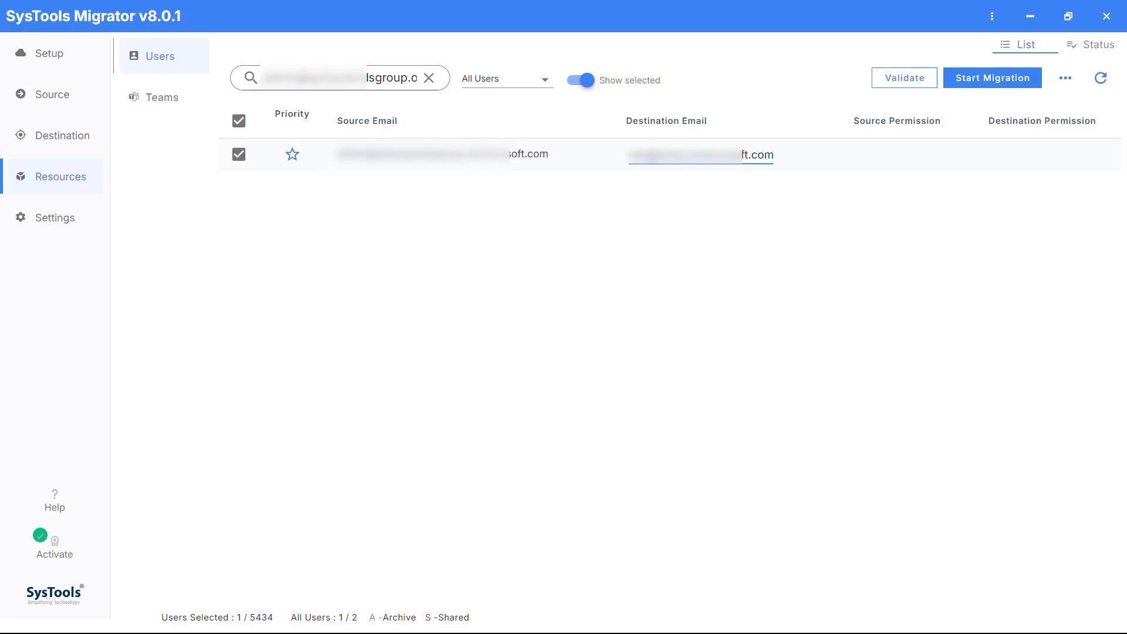
{"action": "left_click", "coordinate": [896, 78]}
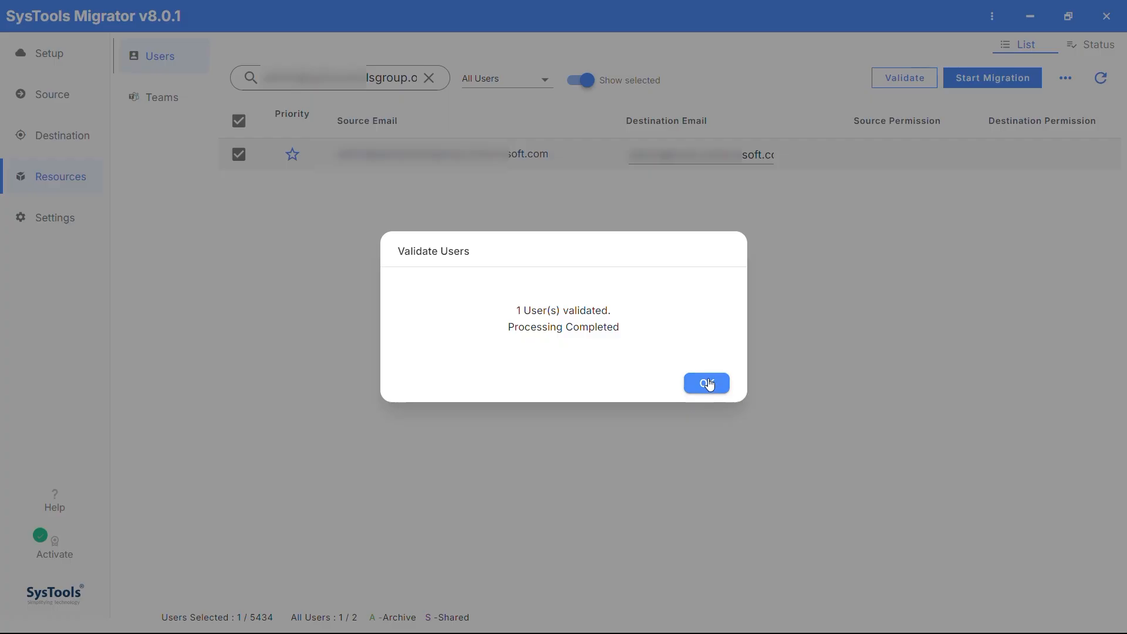
{"action": "left_click", "coordinate": [709, 383]}
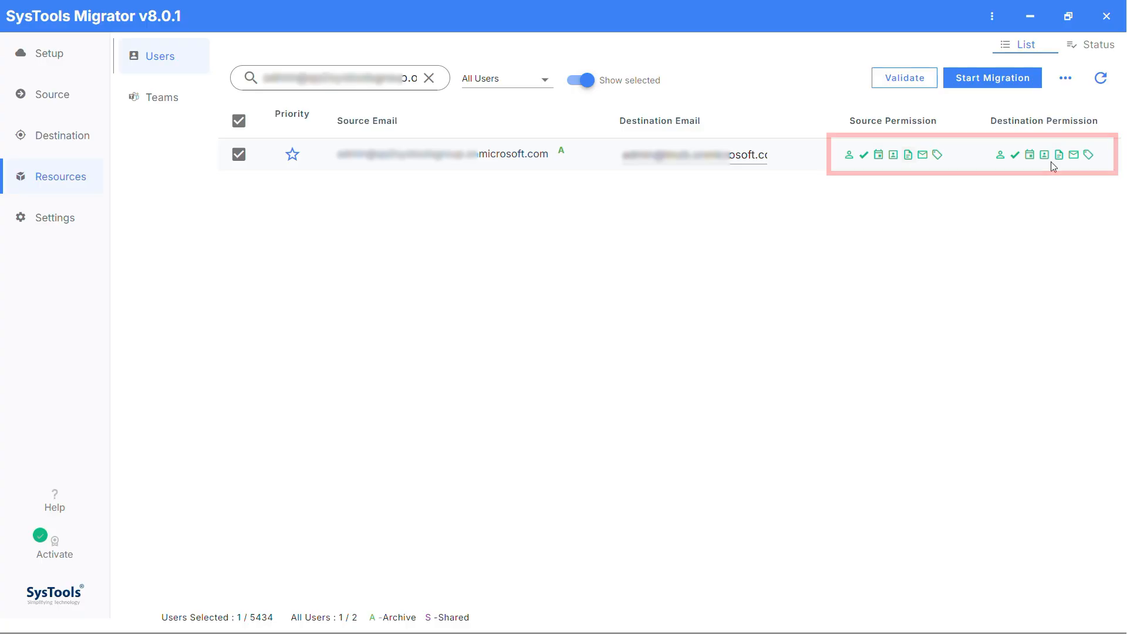
Fetch the teams from the configured source account.
{"action": "left_click", "coordinate": [160, 104]}
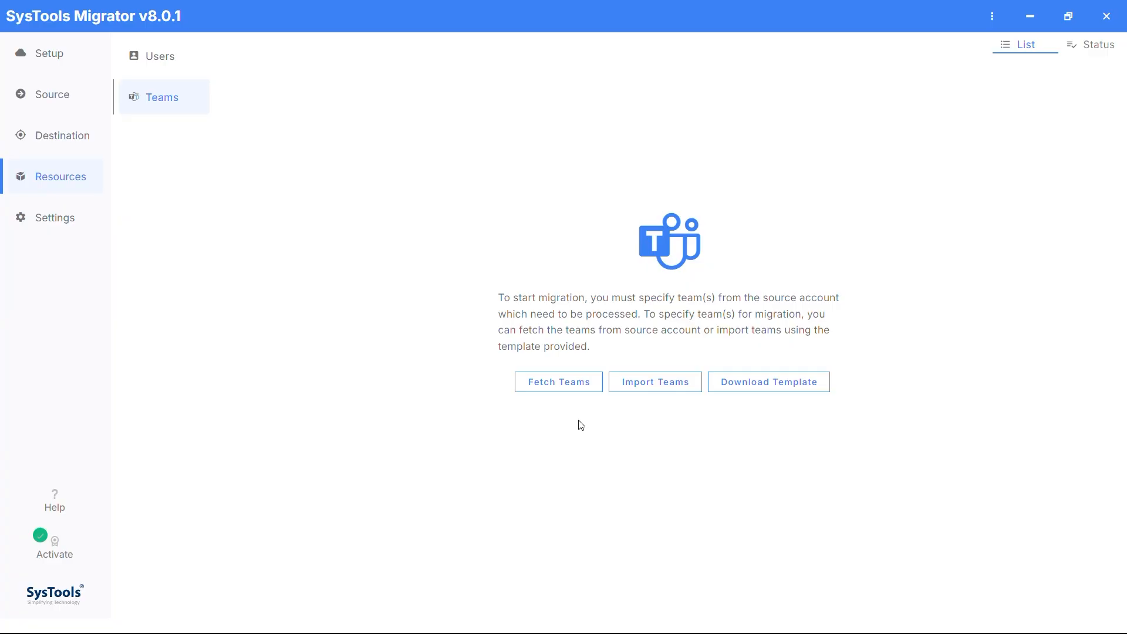
{"action": "left_click", "coordinate": [577, 384]}
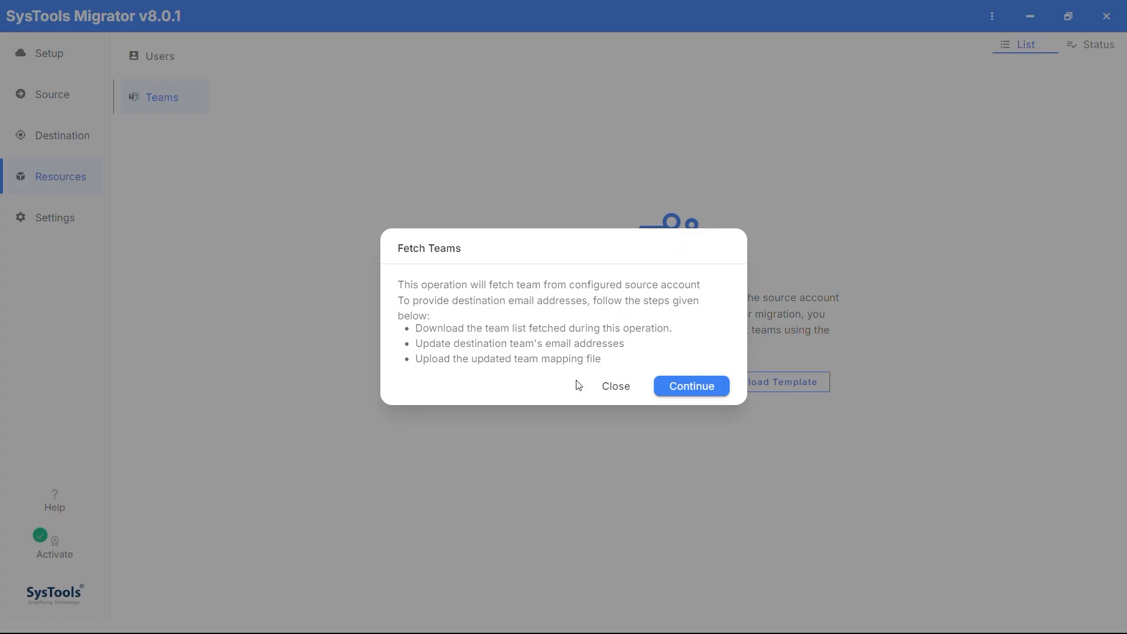
{"action": "left_click", "coordinate": [682, 387]}
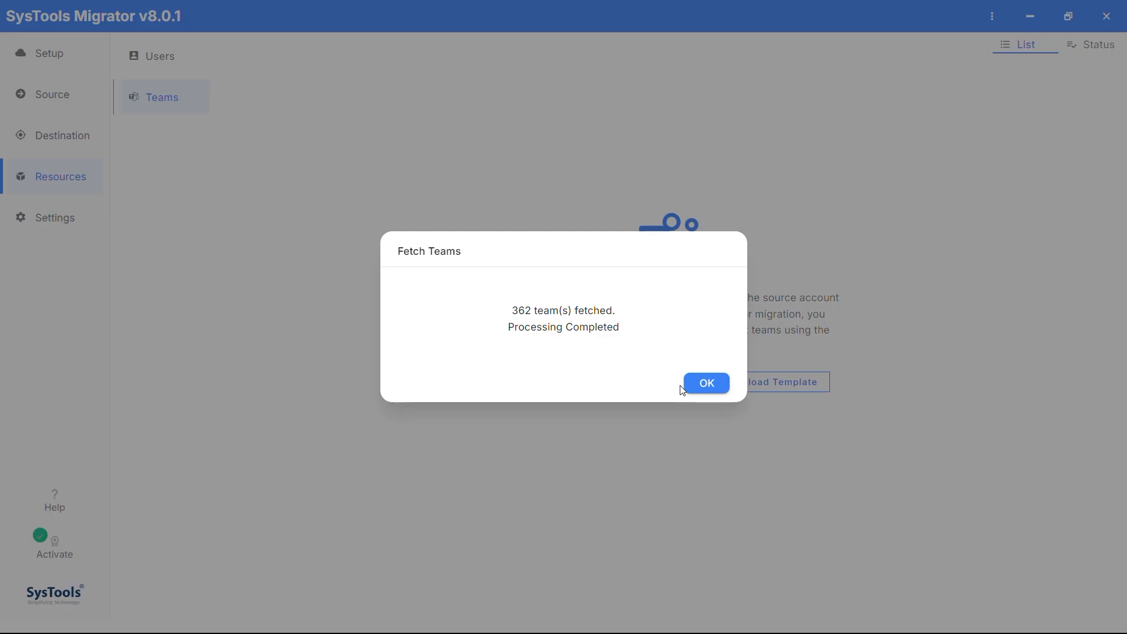
{"action": "left_click", "coordinate": [686, 385]}
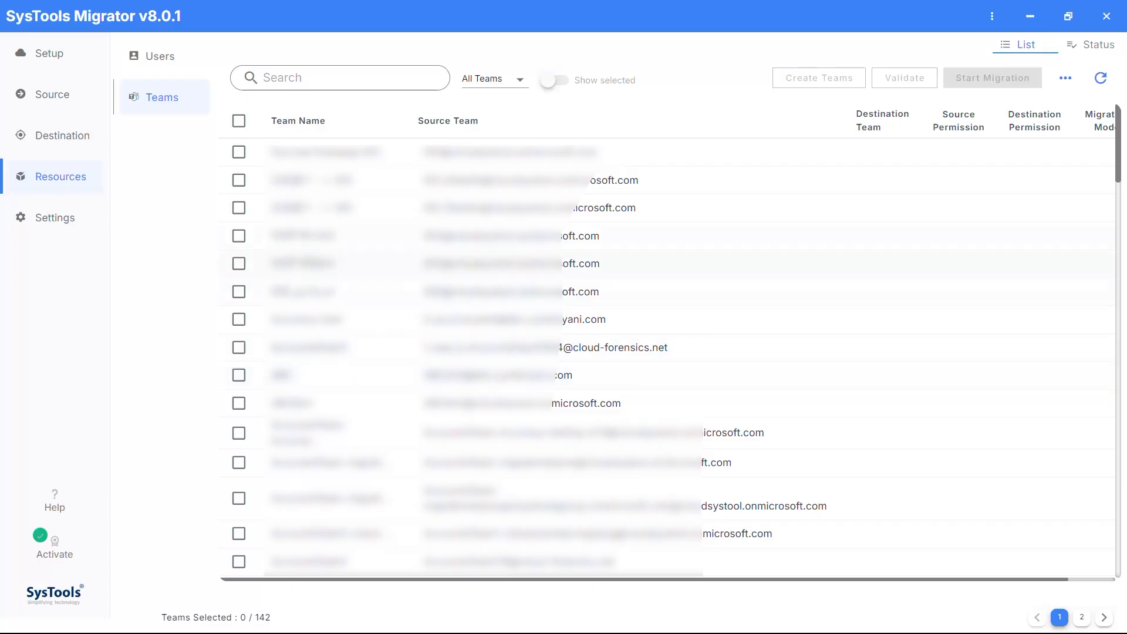
{"action": "left_click", "coordinate": [239, 121]}
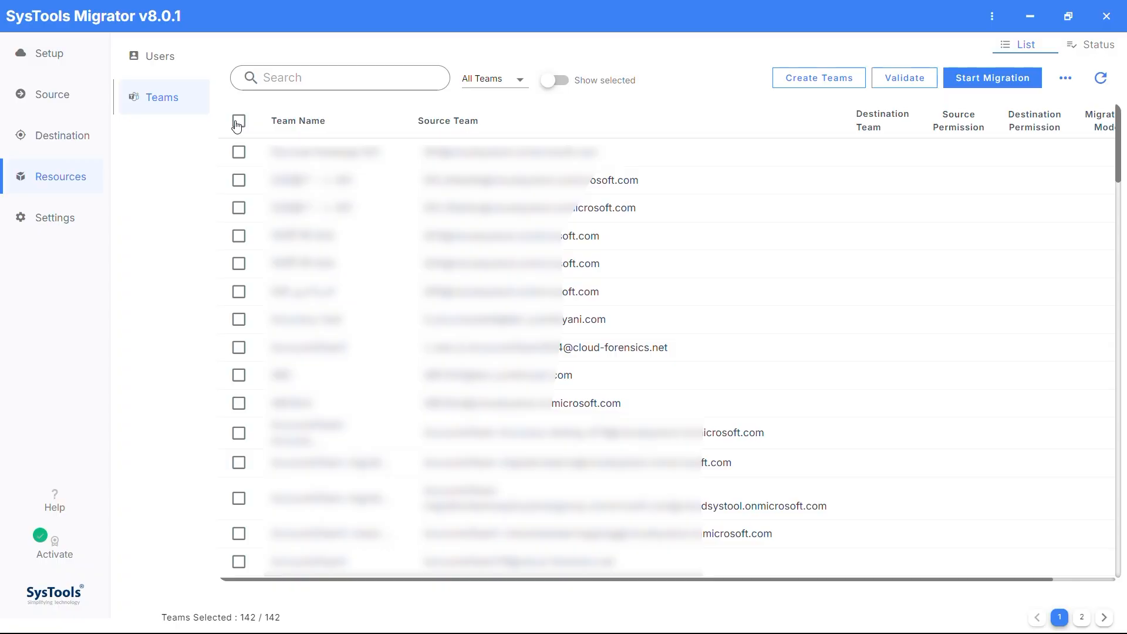
{"action": "left_click", "coordinate": [239, 152]}
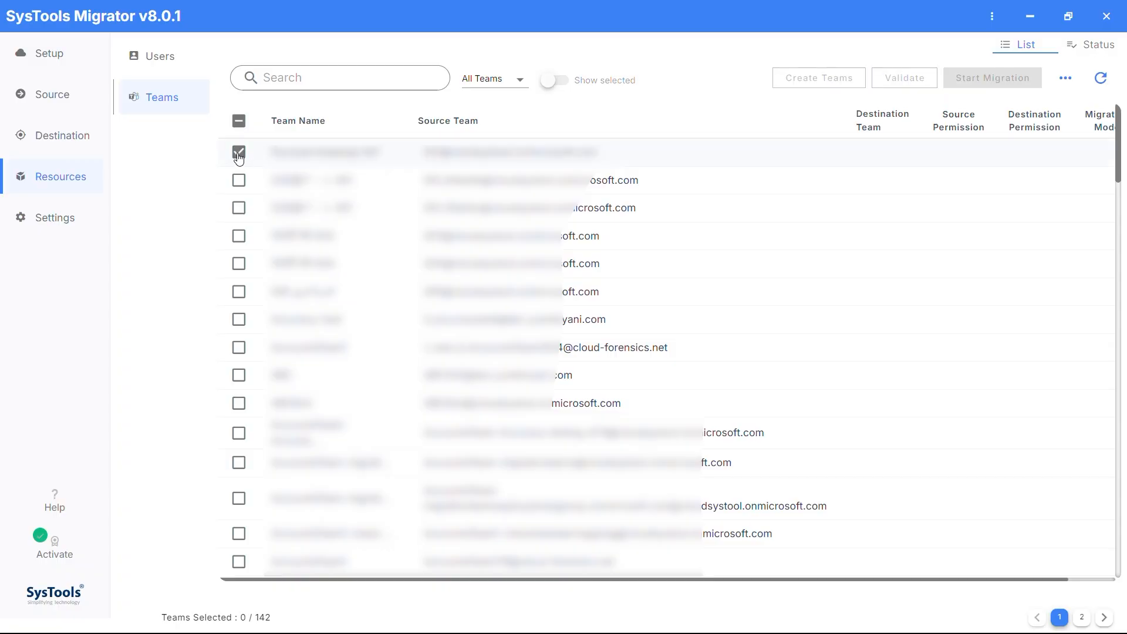
{"action": "left_click", "coordinate": [239, 182]}
{"action": "left_click", "coordinate": [239, 180]}
{"action": "left_click", "coordinate": [238, 154]}
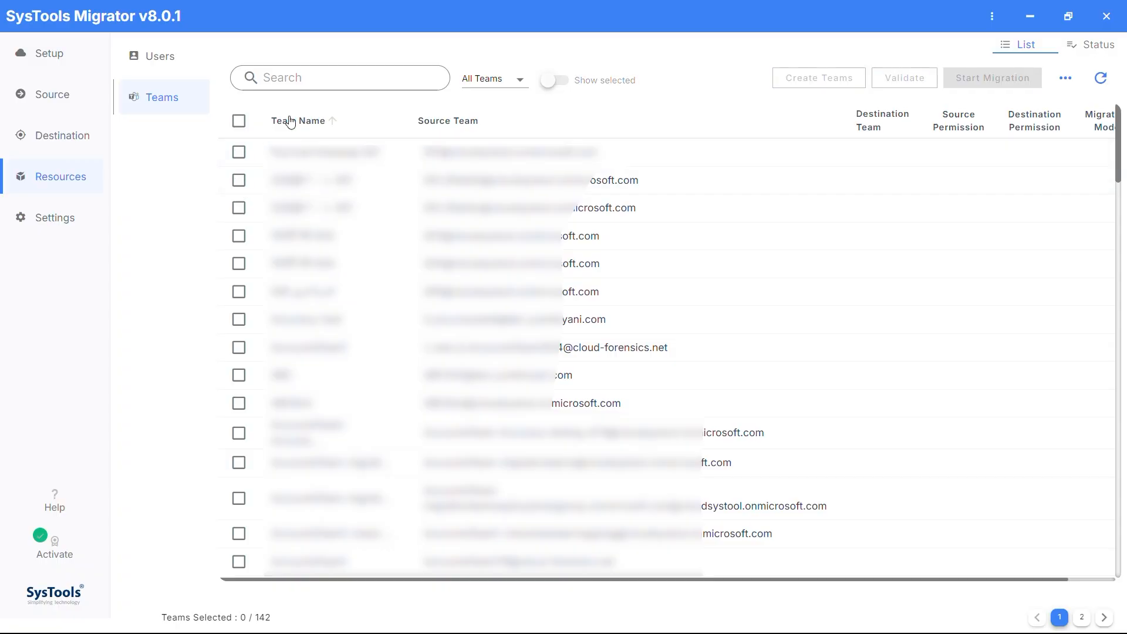
Filter the teams list by team name and select the eighth matching team for migration.
{"action": "left_click", "coordinate": [319, 78]}
{"action": "type", "text": "m"}
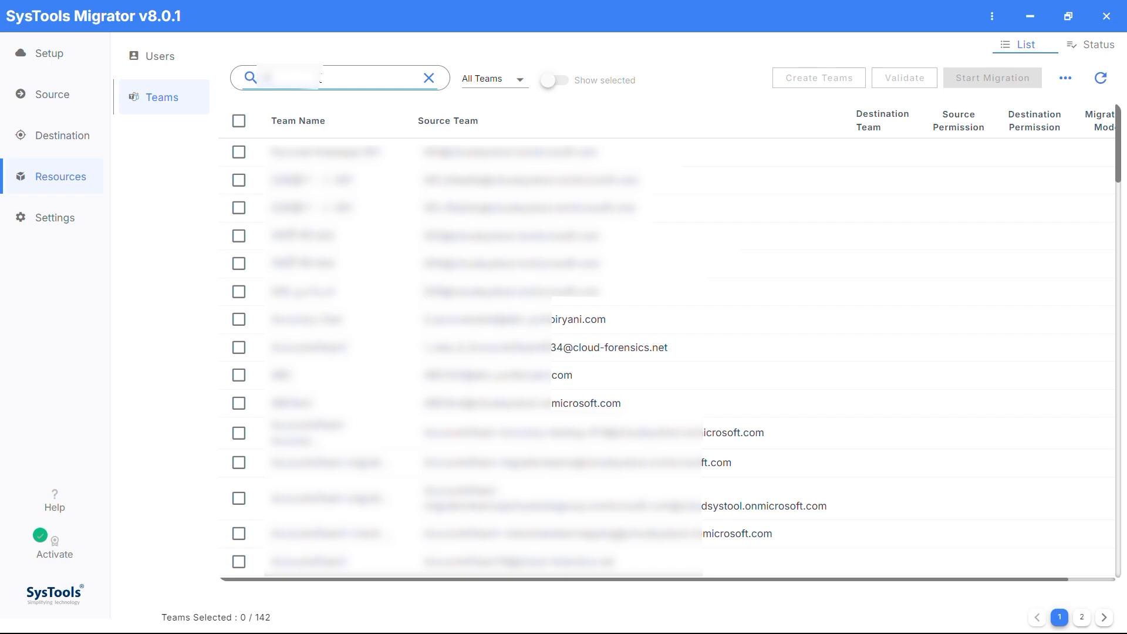
{"action": "type", "text": "ccounts"}
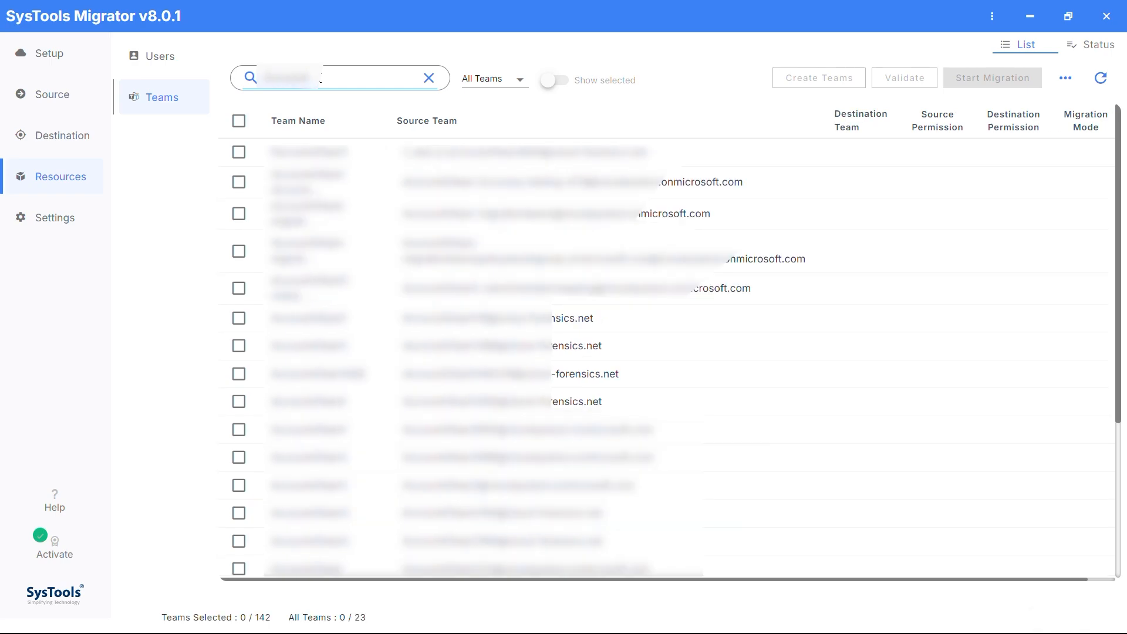
{"action": "left_click", "coordinate": [239, 375]}
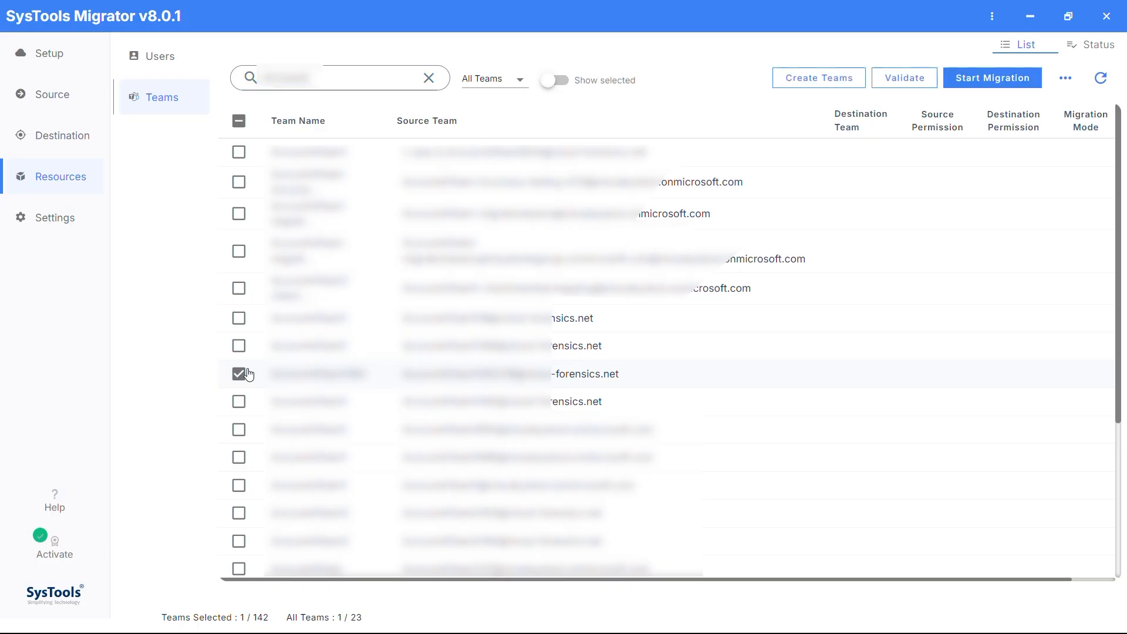
Show only the selected team and create its matching team in the destination tenant, keeping the proposed destination name.
{"action": "left_click", "coordinate": [550, 81]}
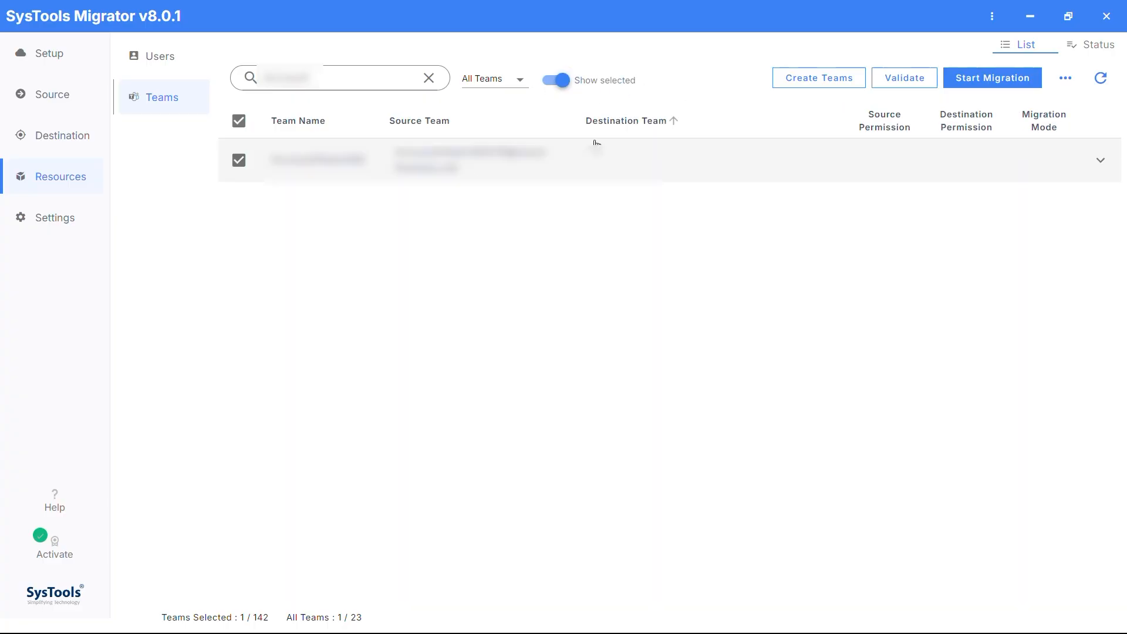
{"action": "left_click", "coordinate": [619, 137]}
{"action": "left_click", "coordinate": [836, 83]}
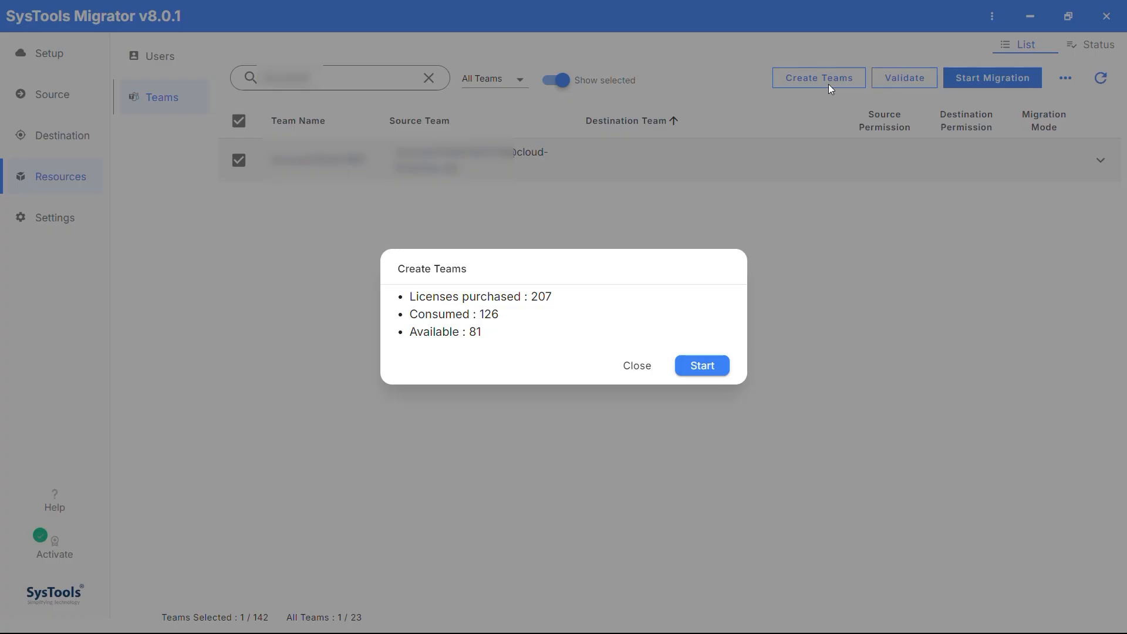
{"action": "left_click", "coordinate": [711, 364]}
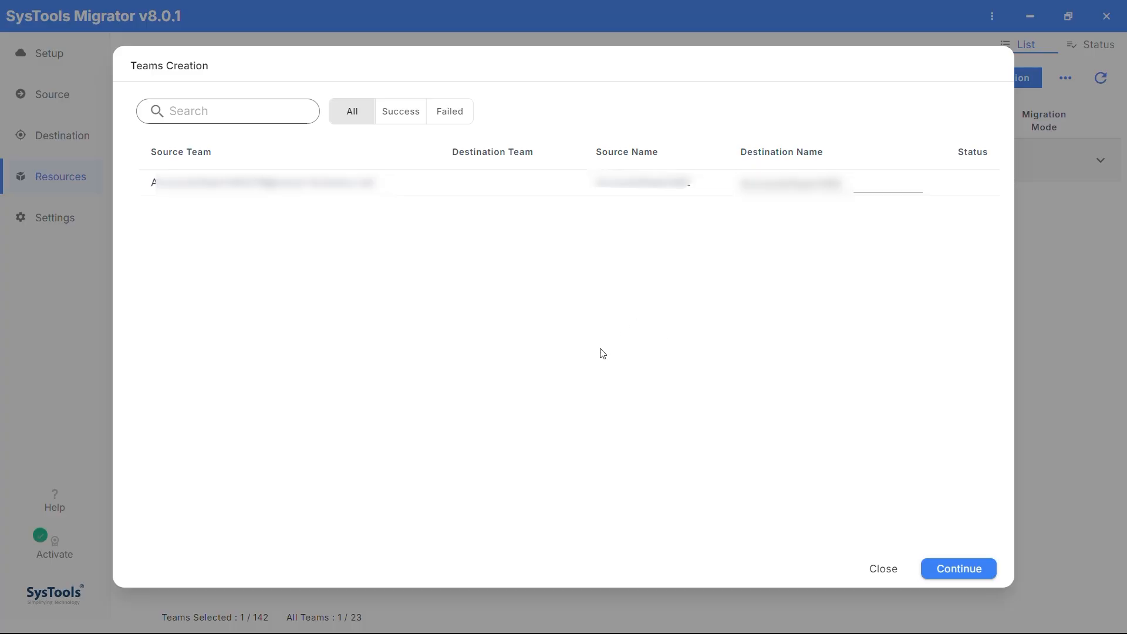
{"action": "left_click", "coordinate": [945, 573]}
{"action": "left_click", "coordinate": [698, 414]}
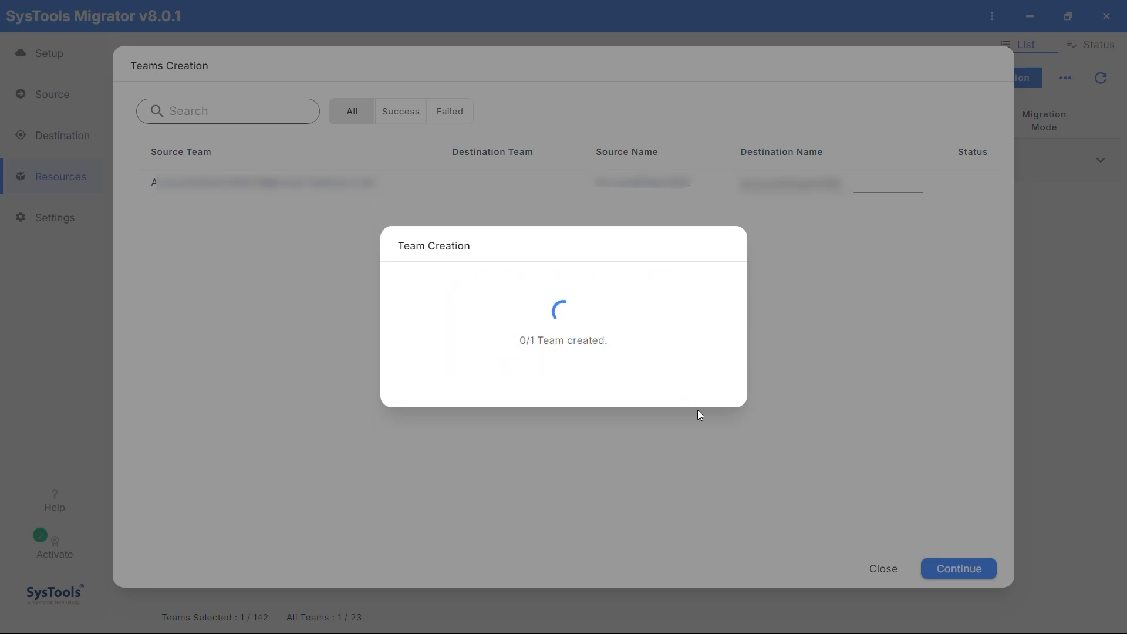
{"action": "left_click", "coordinate": [698, 397]}
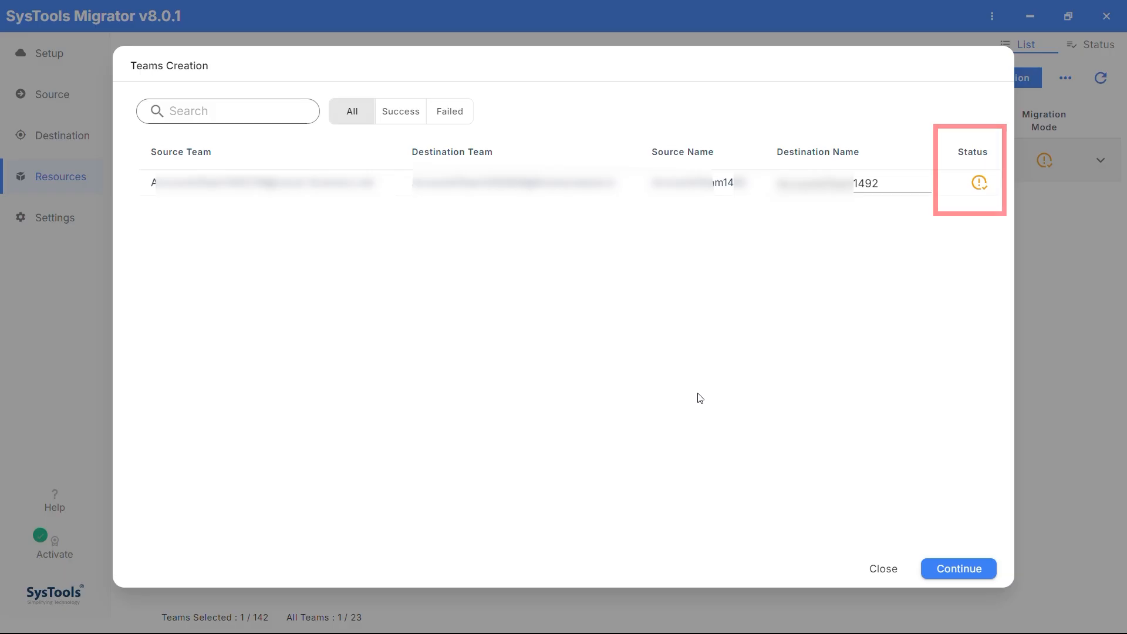
{"action": "left_click", "coordinate": [881, 569]}
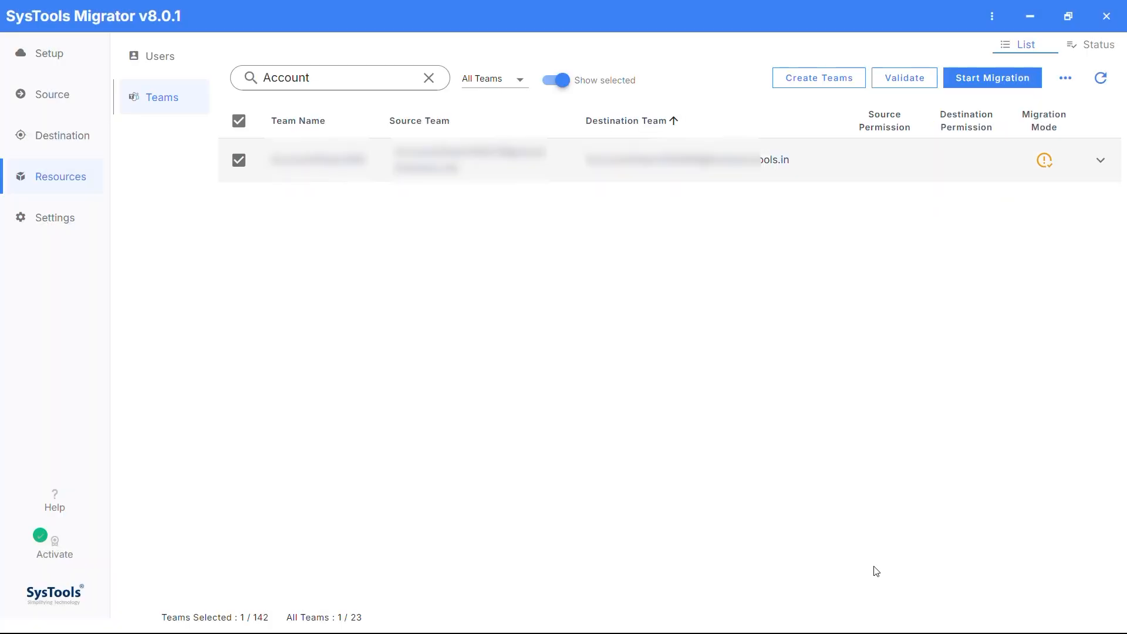
Validate the source and destination permissions of the selected team.
{"action": "left_click", "coordinate": [904, 78]}
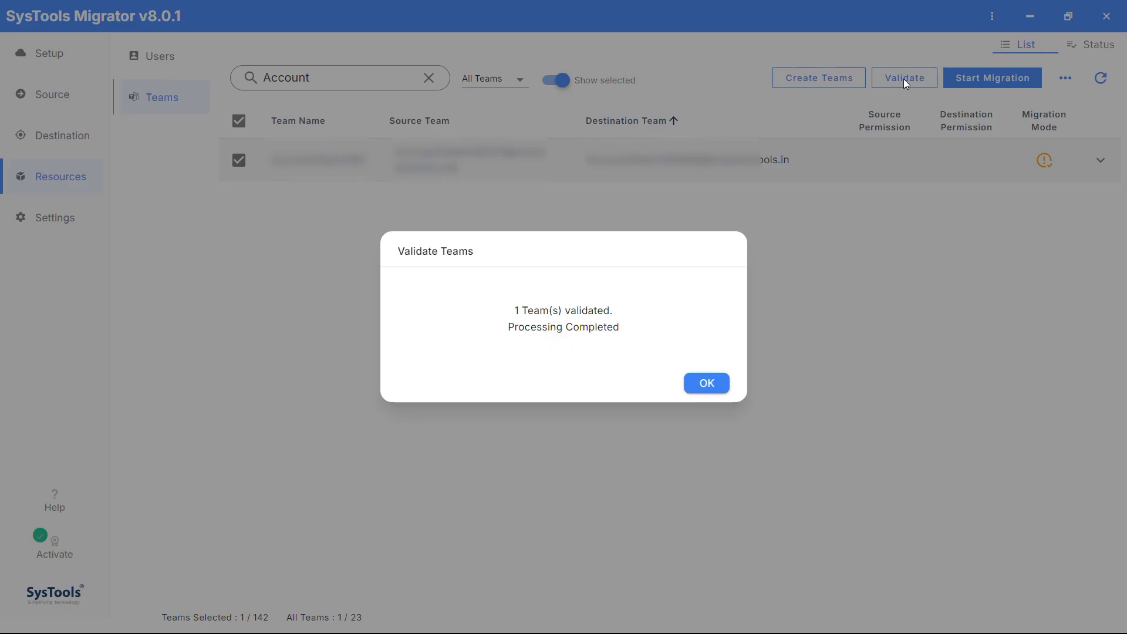
{"action": "left_click", "coordinate": [705, 389]}
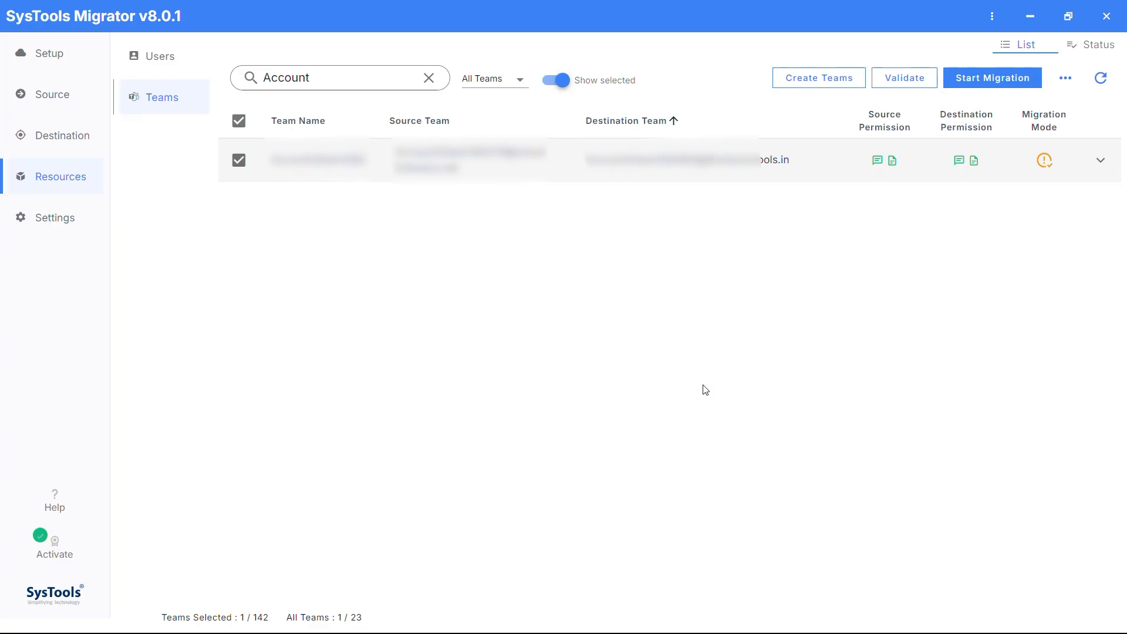